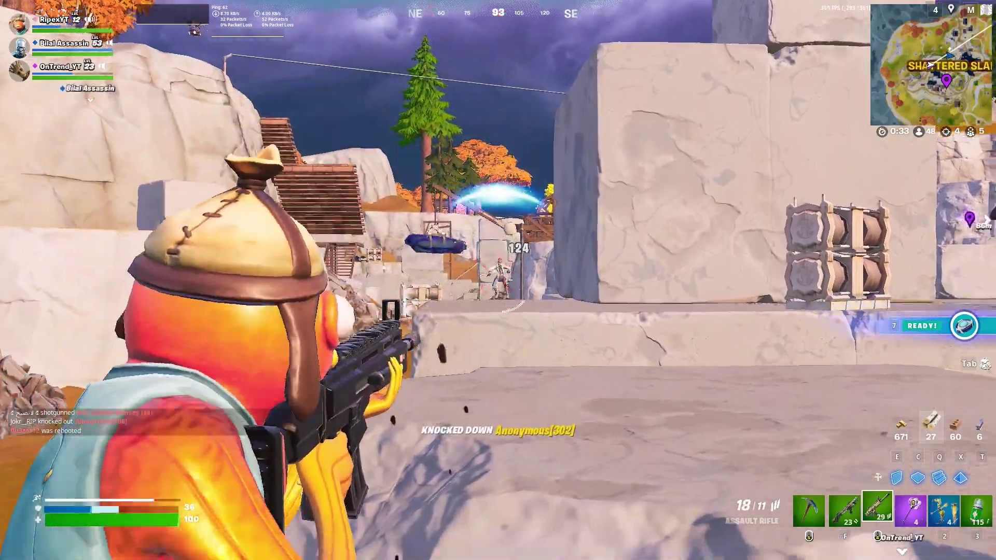
Step: Swap between harvesting tool, Thunder Shotgun and assault rifle in a build fight, then select both Profile Inspector icons on the desktop
{"action": "key", "text": "f"}
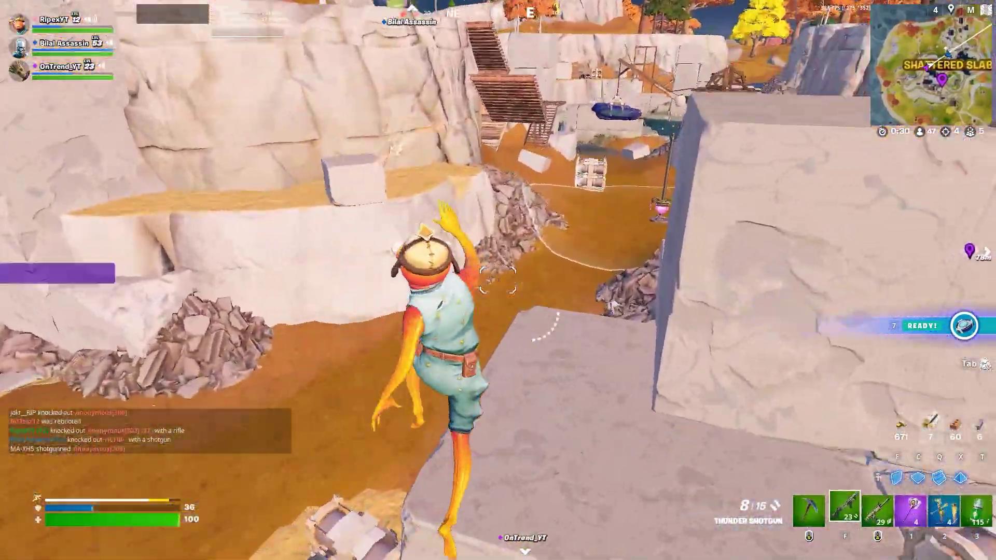
{"action": "key", "text": "f"}
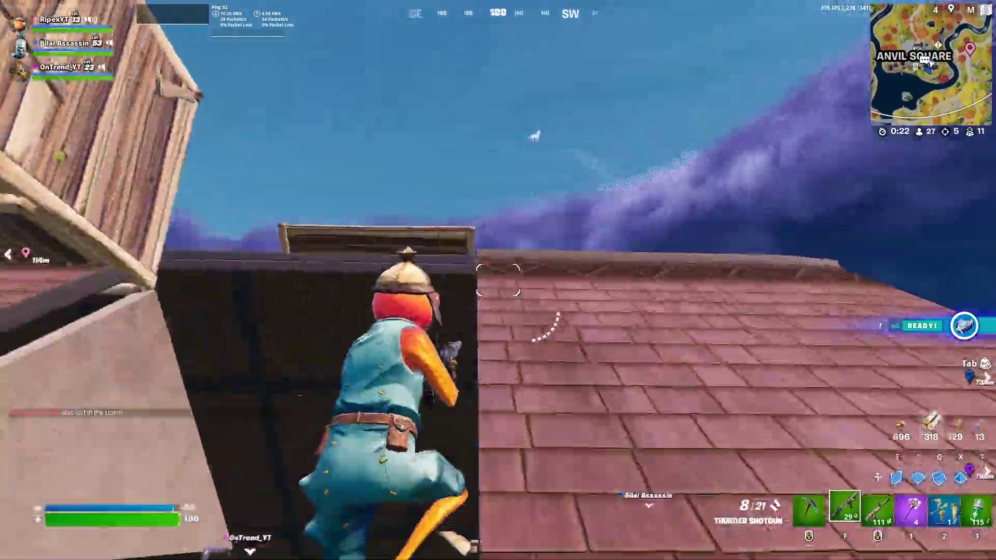
{"action": "middle_click", "coordinate": [498, 280]}
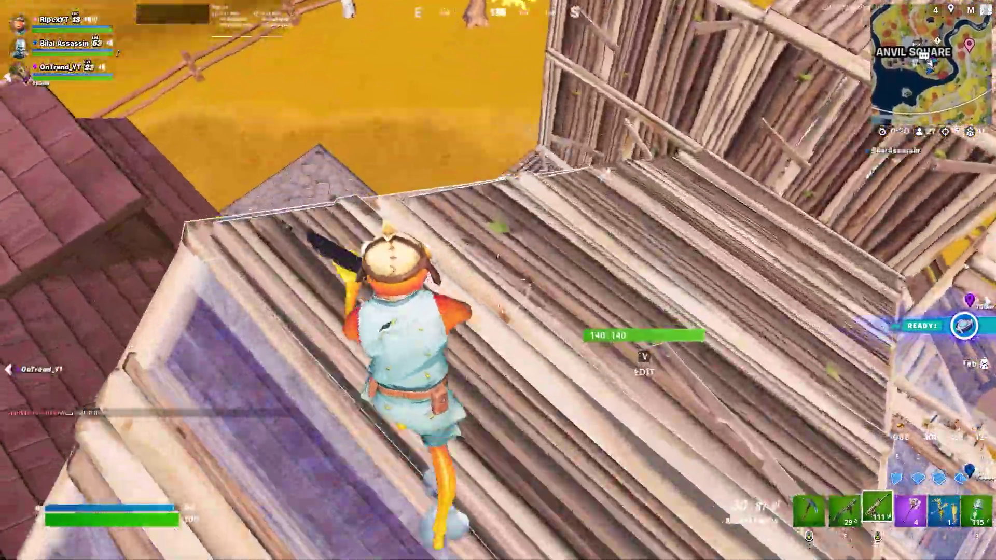
{"action": "key", "text": "f"}
{"action": "scroll", "coordinate": [498, 280], "scroll_direction": "down", "scroll_amount": 1}
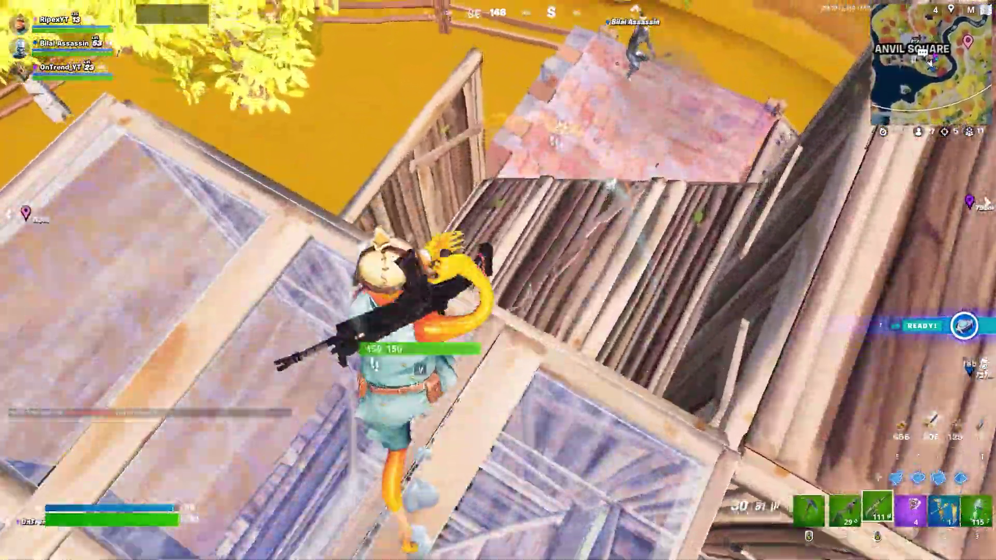
{"action": "left_click", "coordinate": [498, 280]}
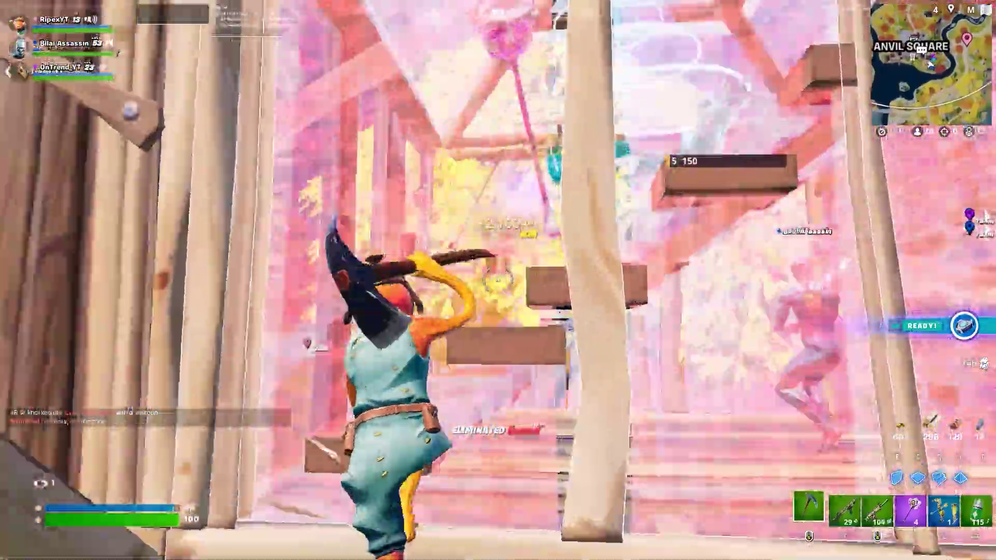
{"action": "left_click_drag", "start_coordinate": [374, 211], "coordinate": [218, 336]}
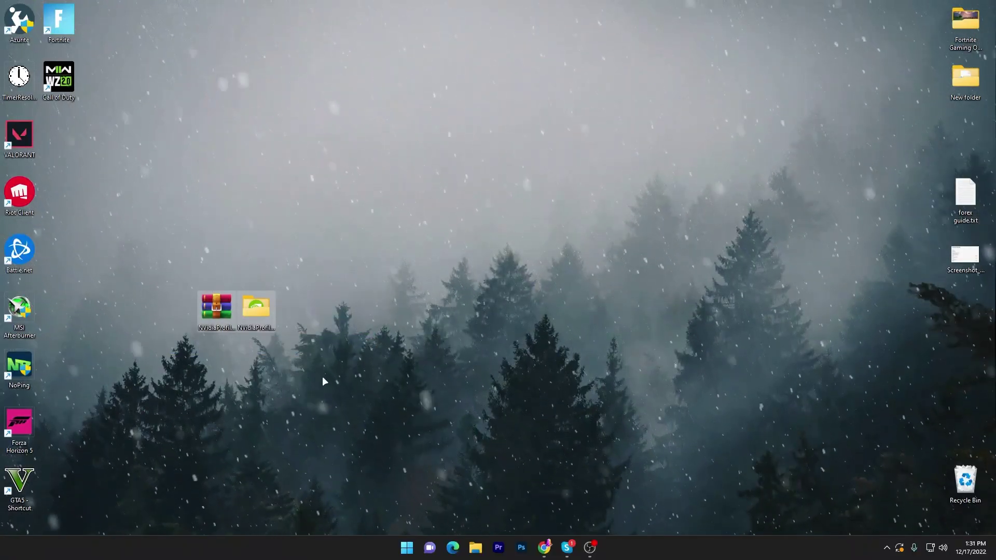
{"action": "left_click_drag", "start_coordinate": [168, 253], "coordinate": [281, 343]}
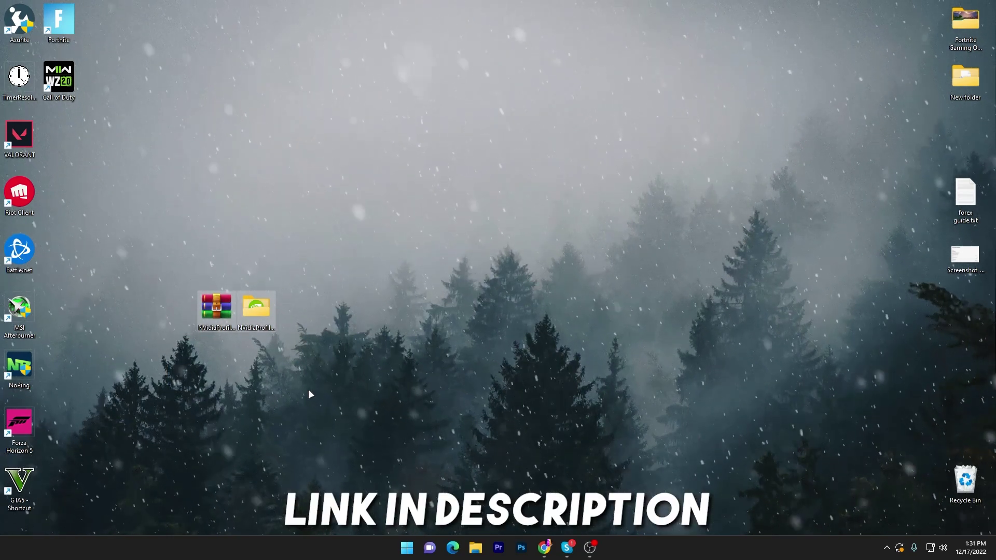
Step: On uptopacks.com's Fortnite section, search 'ULTRA LOW END' and open the FPS boost post's download section
{"action": "left_click", "coordinate": [544, 547]}
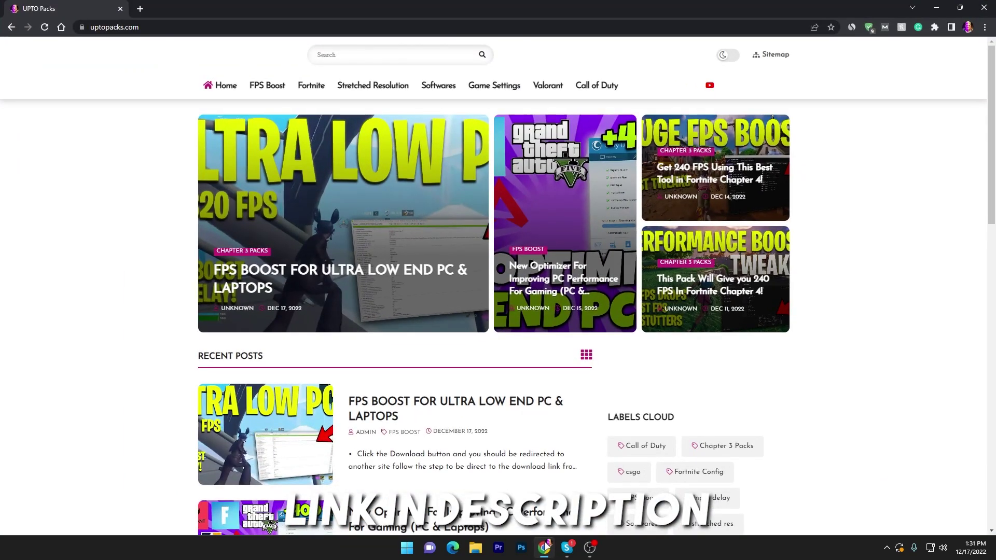
{"action": "left_click", "coordinate": [315, 87]}
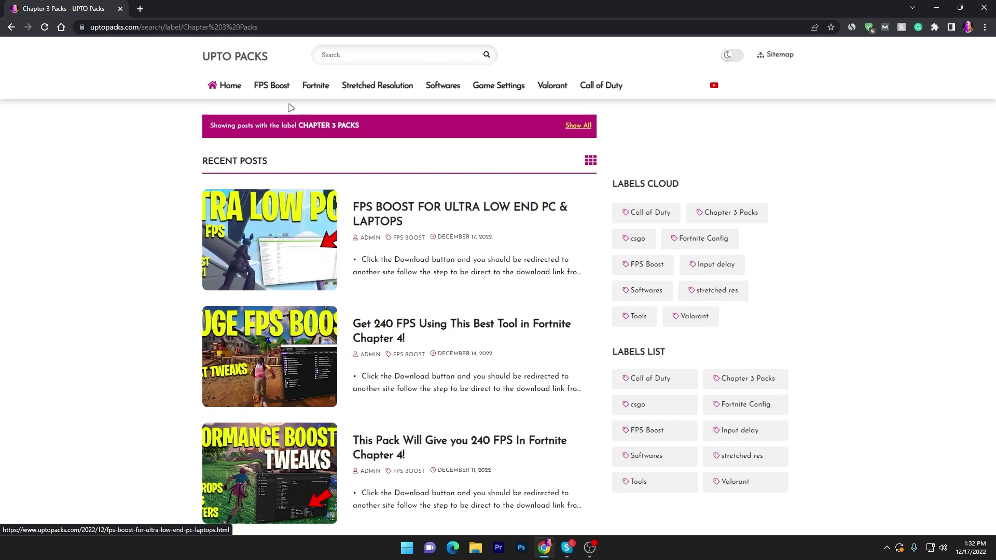
{"action": "left_click", "coordinate": [359, 47]}
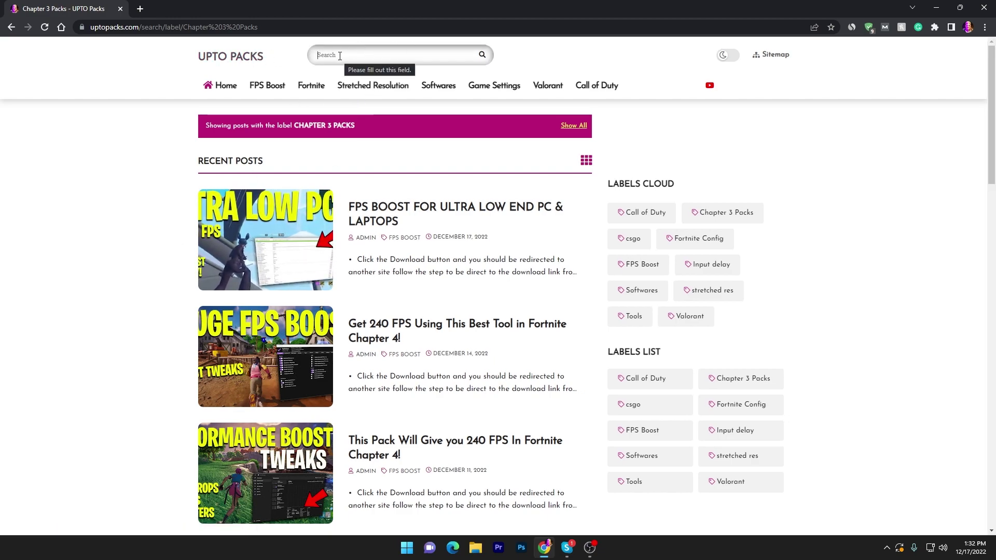
{"action": "type", "text": "uLT"}
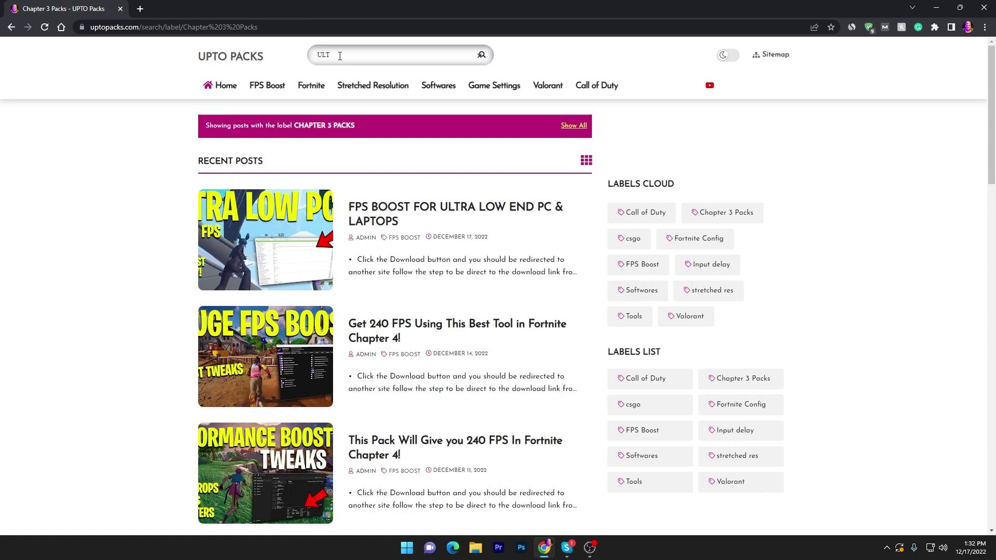
{"action": "type", "text": "RA LOW END"}
{"action": "key", "text": "Return"}
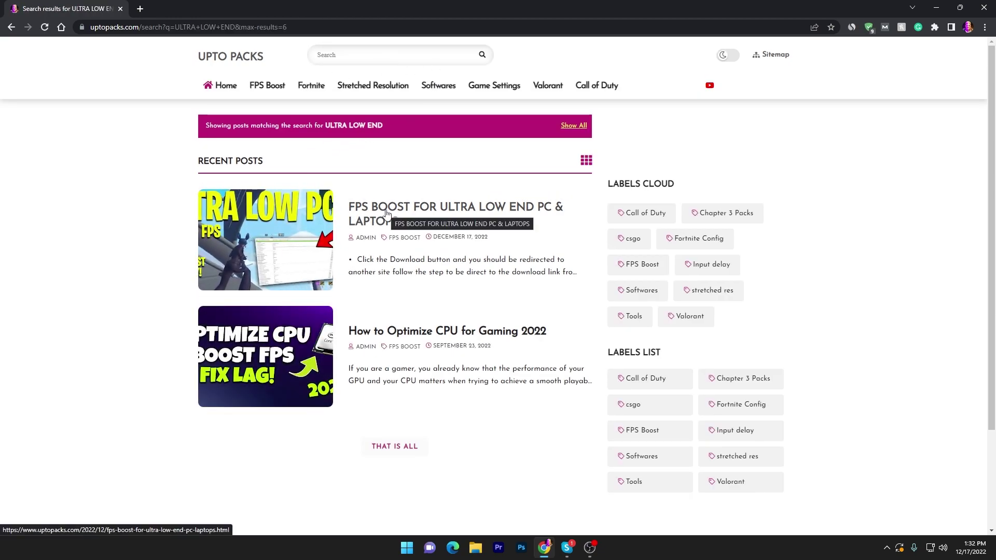
{"action": "left_click", "coordinate": [254, 238]}
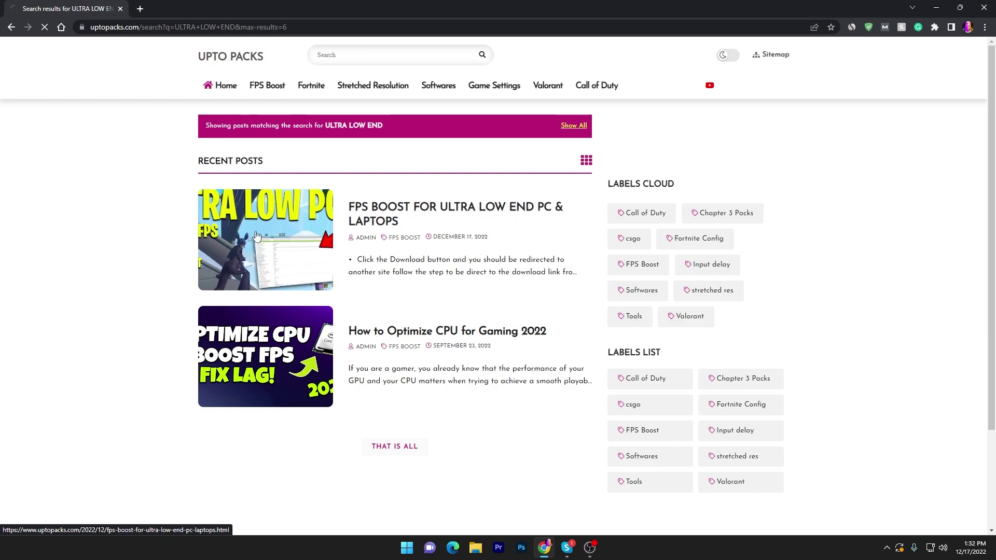
{"action": "scroll", "coordinate": [257, 236], "scroll_direction": "down", "scroll_amount": 6}
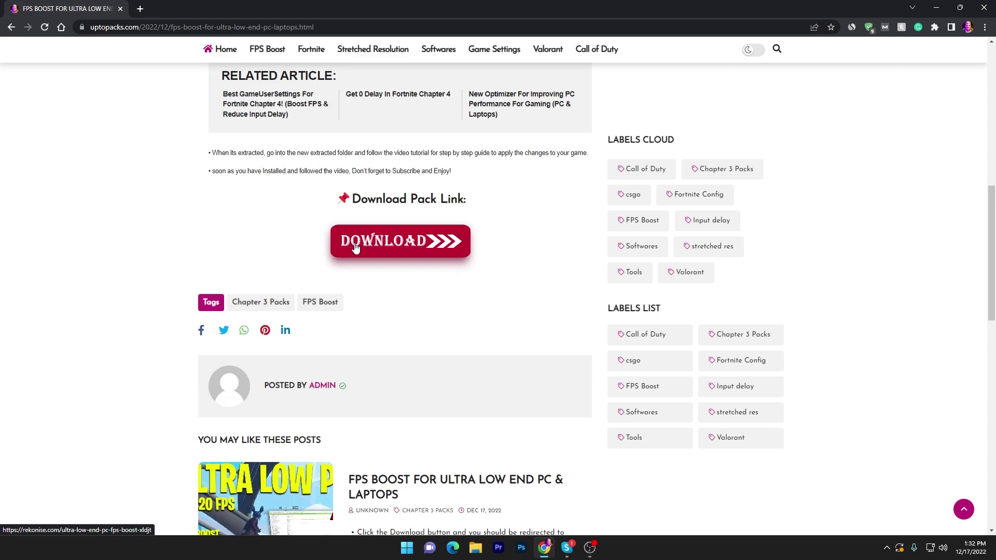
Step: Show the desktop, rearrange the two Profile Inspector items, and launch NVidiaProfileInspectorDmW.exe from its folder
{"action": "key", "text": "super+d"}
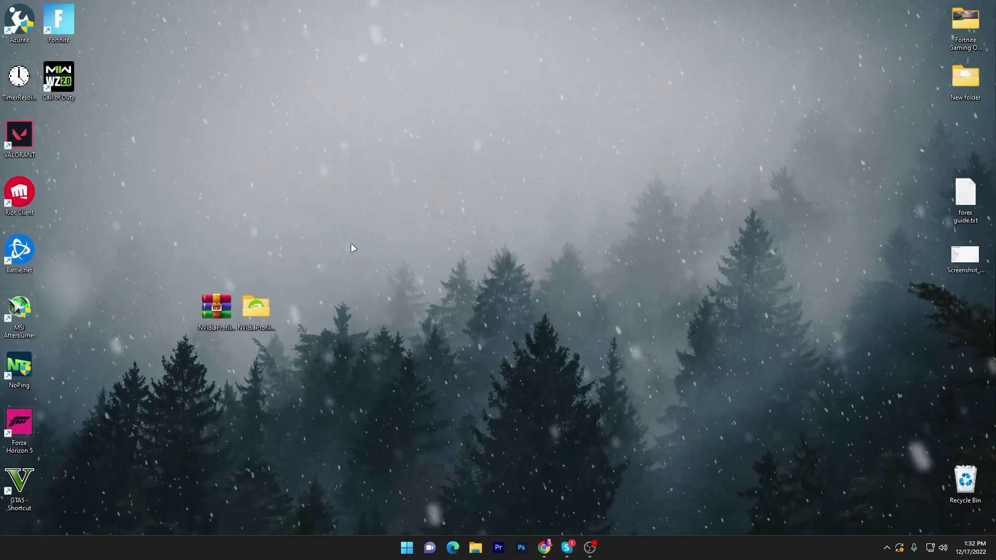
{"action": "left_click_drag", "start_coordinate": [350, 254], "coordinate": [229, 323]}
{"action": "left_click_drag", "start_coordinate": [226, 319], "coordinate": [660, 148]}
{"action": "left_click_drag", "start_coordinate": [788, 95], "coordinate": [597, 157]}
{"action": "left_click_drag", "start_coordinate": [655, 149], "coordinate": [388, 213]}
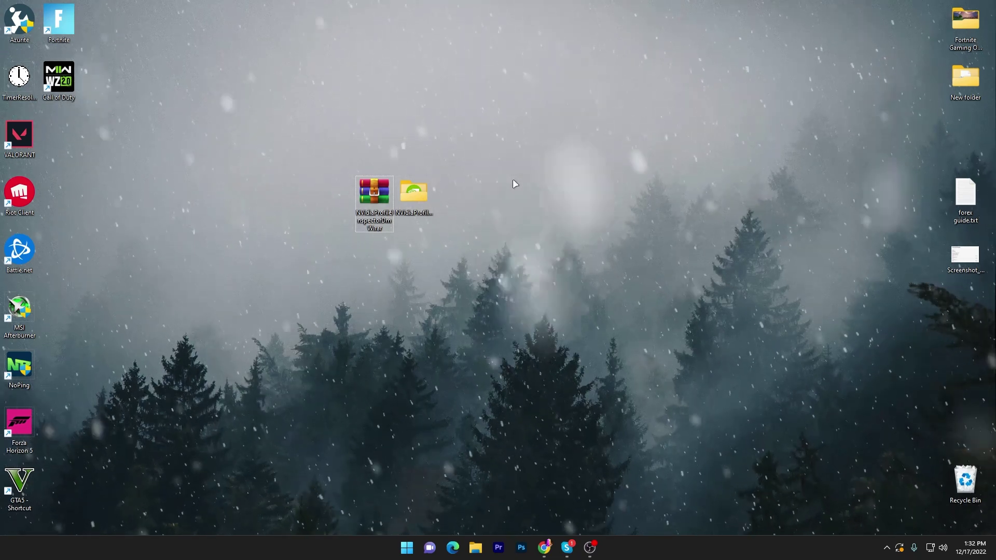
{"action": "double_click", "coordinate": [413, 193]}
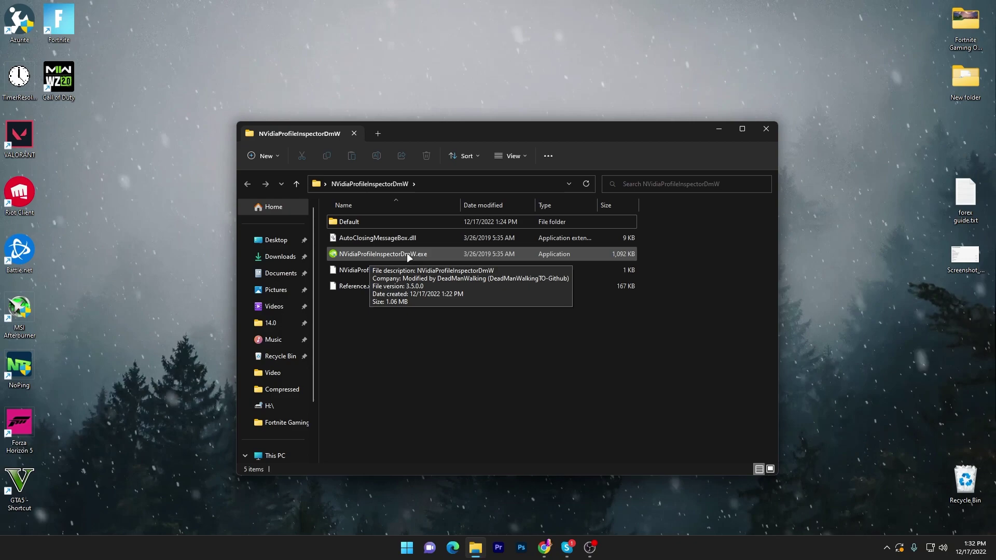
{"action": "double_click", "coordinate": [444, 257]}
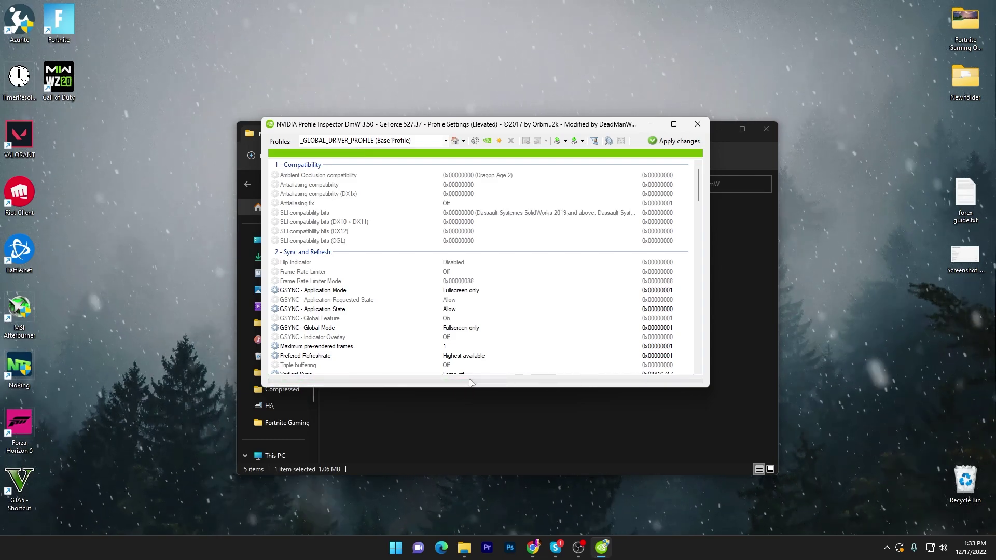
Step: Maximize the inspector window and load the Fortnite profile by entering FORT in the Profiles box
{"action": "double_click", "coordinate": [611, 124]}
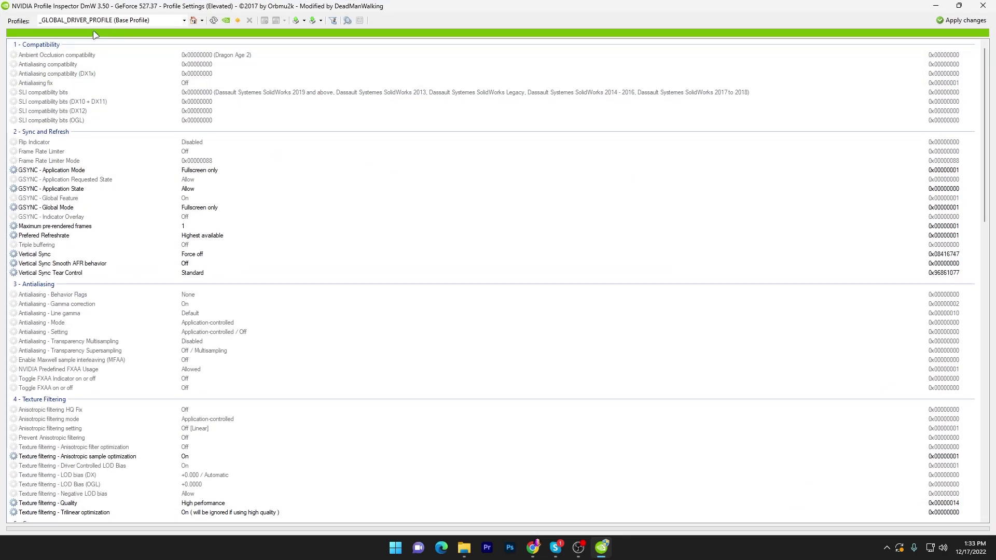
{"action": "left_click", "coordinate": [117, 21]}
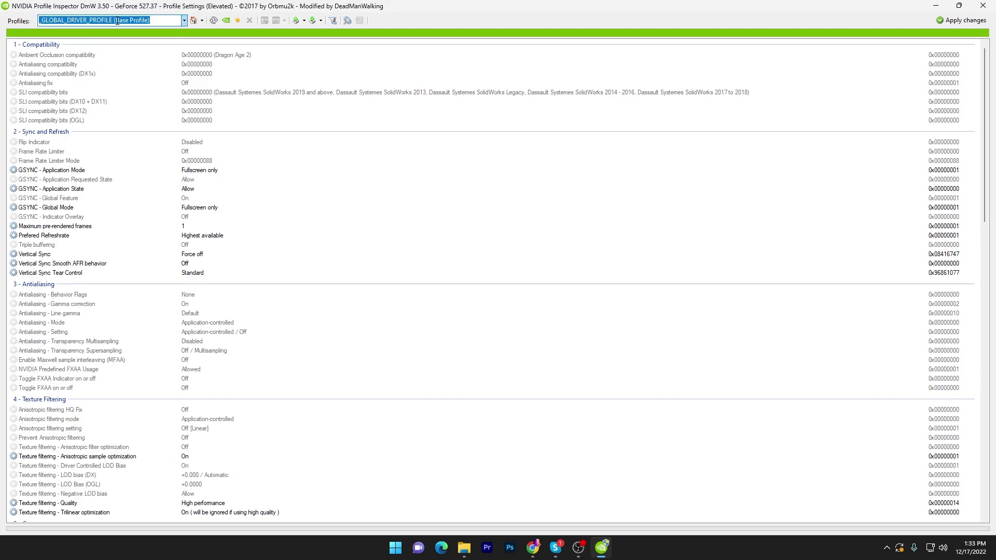
{"action": "type", "text": "FORT"}
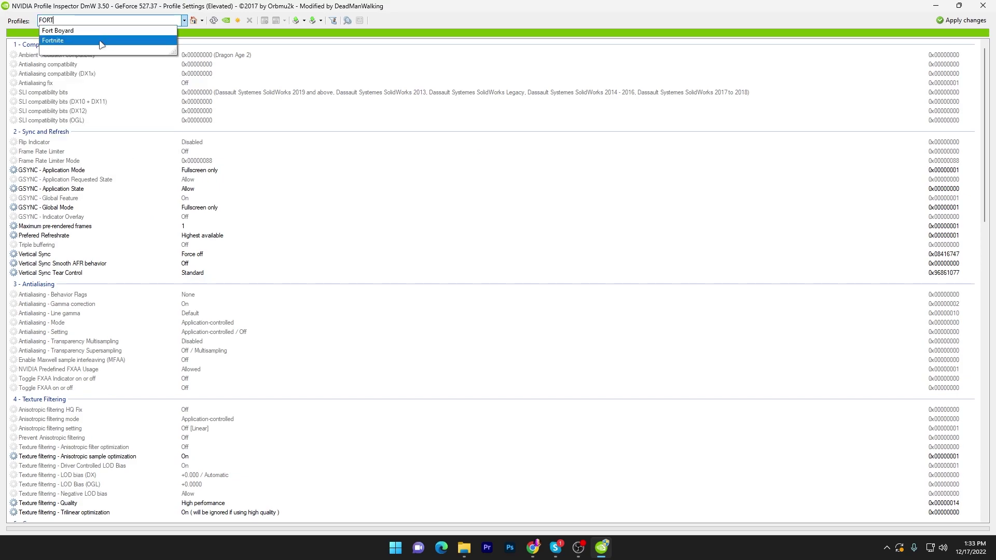
{"action": "left_click", "coordinate": [101, 41]}
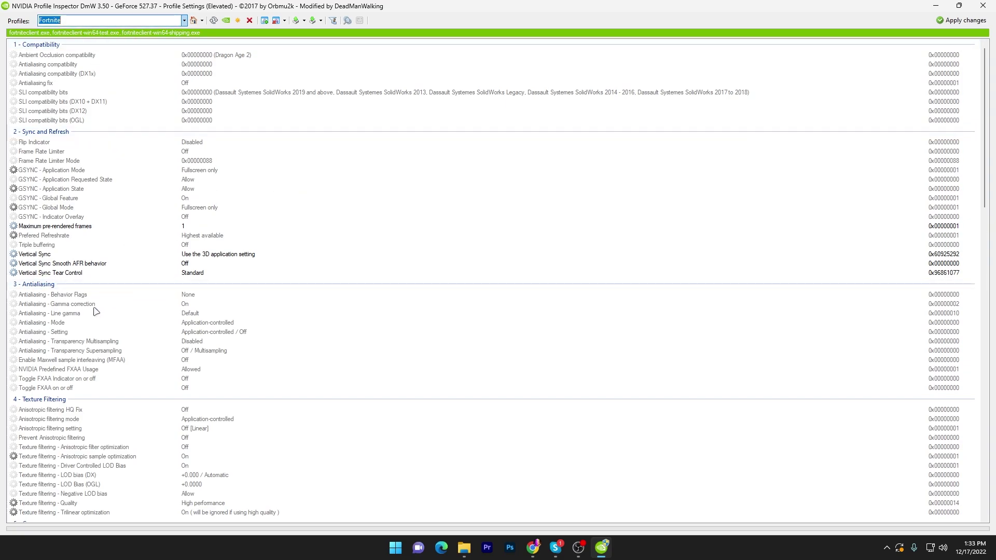
Step: Set Transparency Supersampling to 0x00000008 AA_MODE_REPLAY_MODE_ALL
{"action": "left_click", "coordinate": [201, 356]}
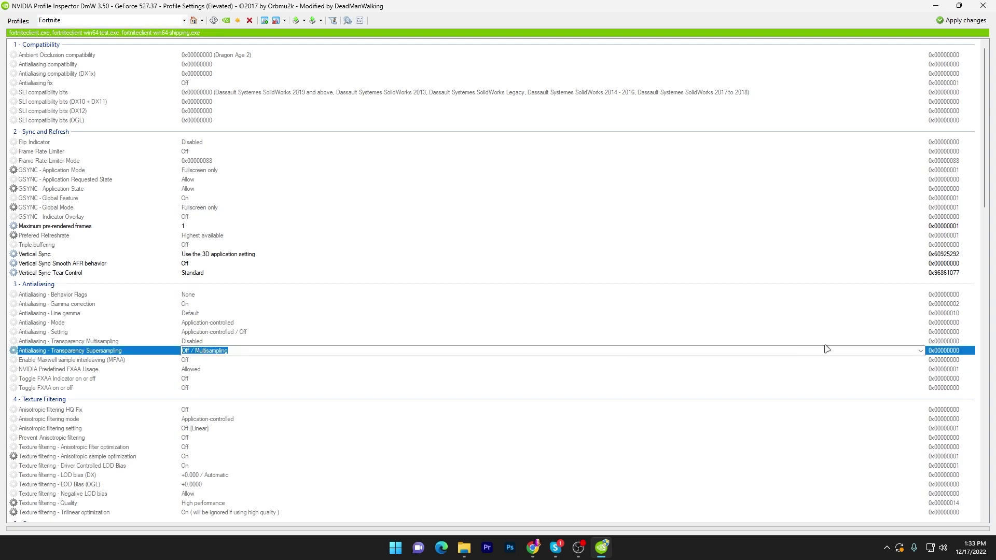
{"action": "left_click", "coordinate": [919, 353]}
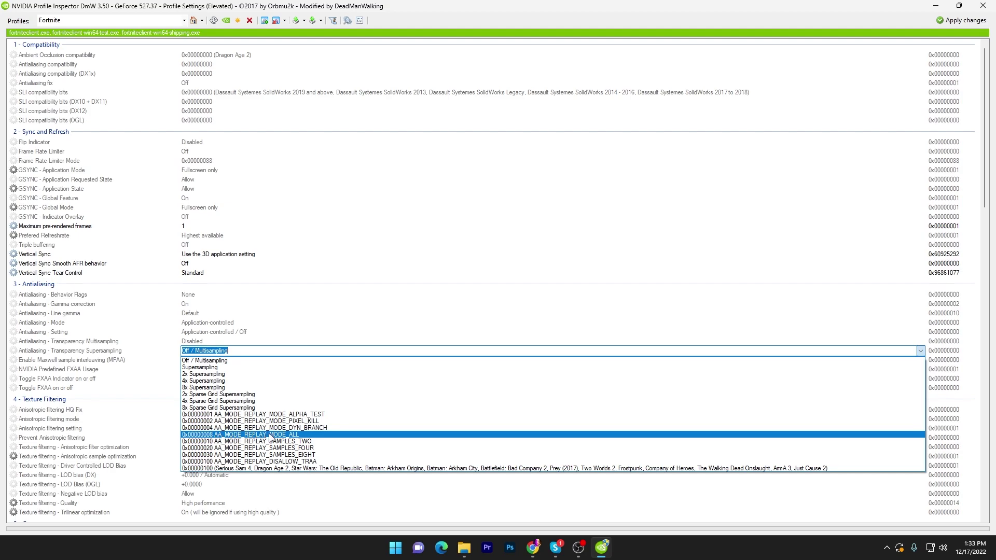
{"action": "left_click", "coordinate": [272, 437]}
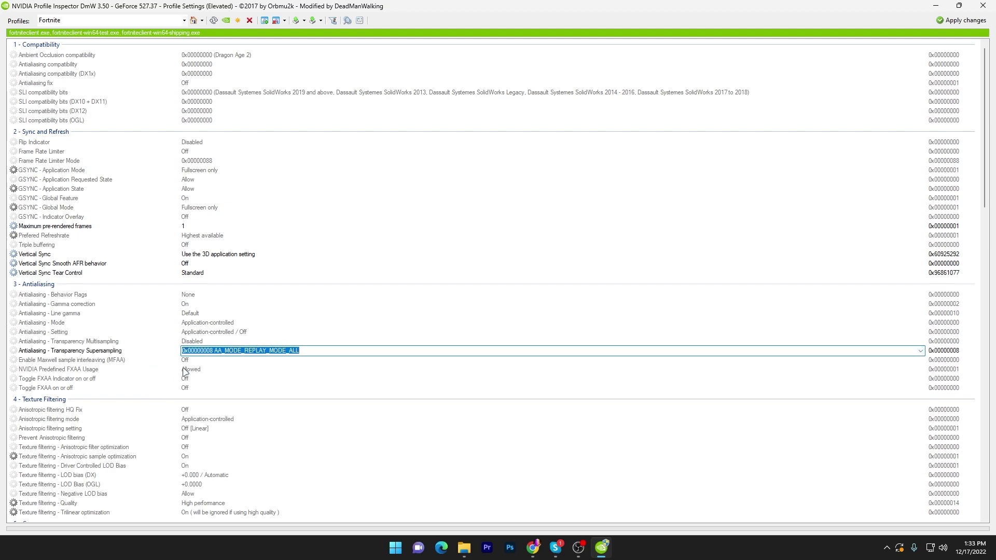
Step: Turn Driver Controlled LOD Bias off
{"action": "scroll", "coordinate": [57, 405], "scroll_direction": "down", "scroll_amount": 3}
{"action": "left_click", "coordinate": [45, 397]}
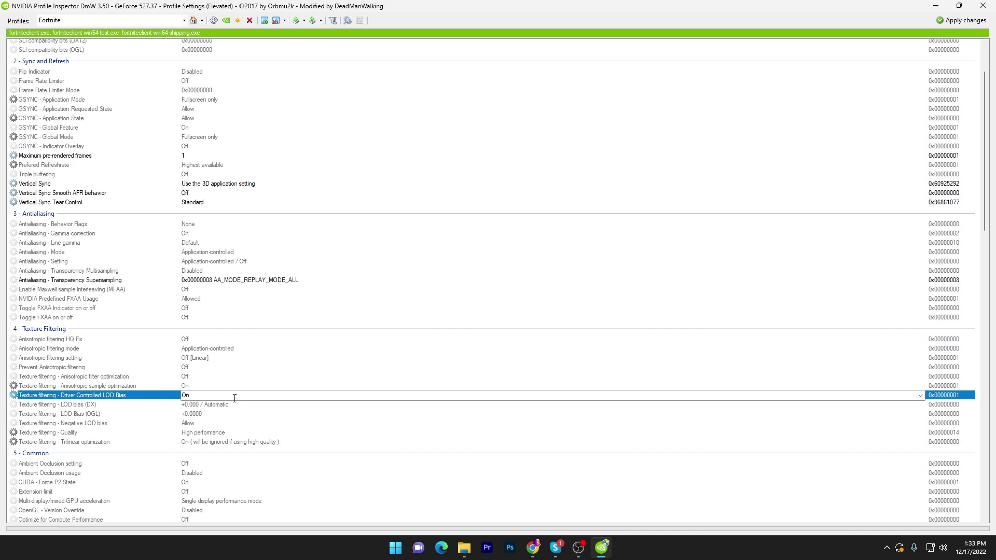
{"action": "left_click", "coordinate": [920, 395]}
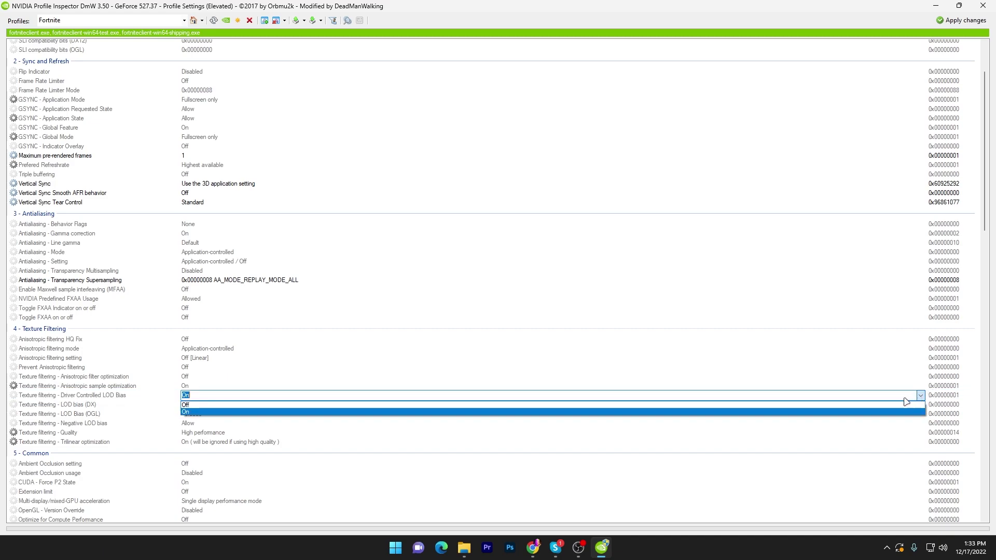
{"action": "left_click", "coordinate": [883, 411]}
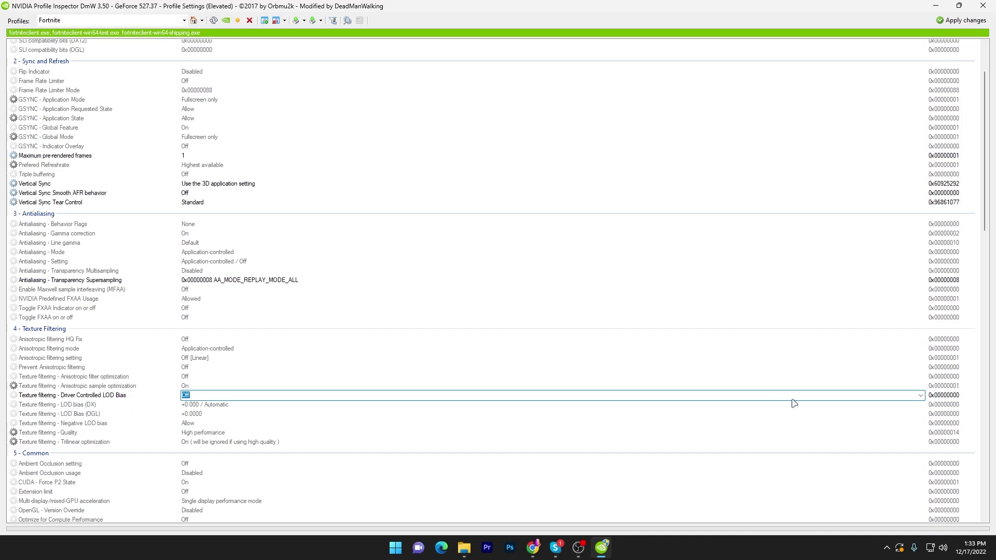
Step: Set both Texture filtering LOD bias (DX) and (OGL) to 0x00000045
{"action": "left_click", "coordinate": [920, 405]}
{"action": "left_click", "coordinate": [921, 405]}
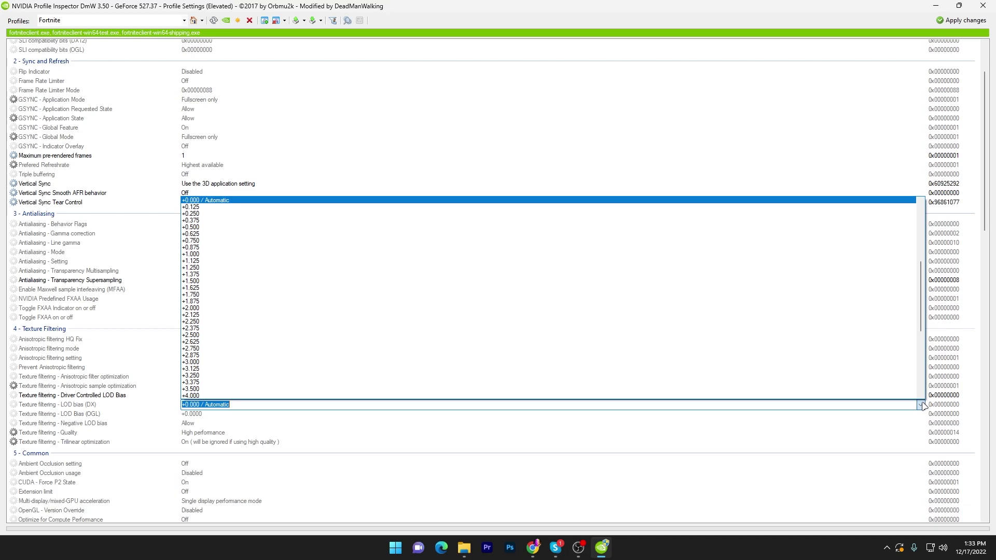
{"action": "type", "text": "0x000000"}
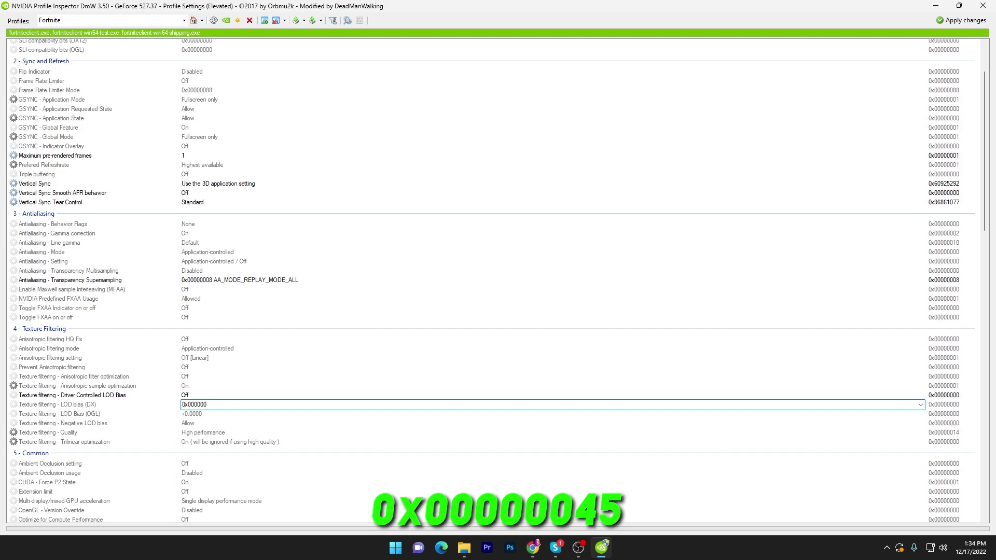
{"action": "type", "text": "44"}
{"action": "key", "text": "BackSpace"}
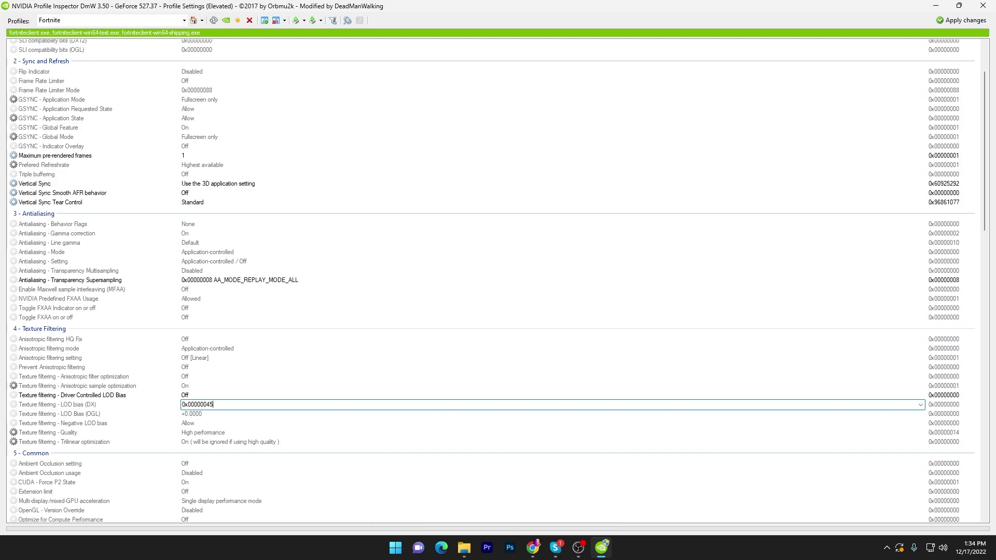
{"action": "double_click", "coordinate": [233, 404]}
{"action": "key", "text": "ctrl+c"}
{"action": "left_click", "coordinate": [212, 415]}
{"action": "left_click", "coordinate": [213, 414]}
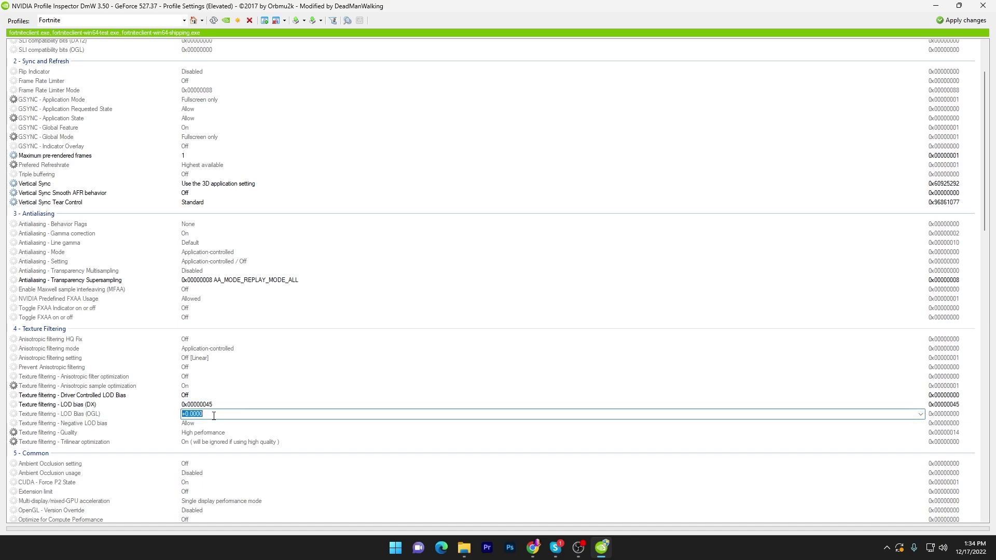
{"action": "key", "text": "ctrl+v"}
Step: Set Texture filtering - Quality to High quality
{"action": "left_click", "coordinate": [196, 434]}
{"action": "left_click", "coordinate": [921, 433]}
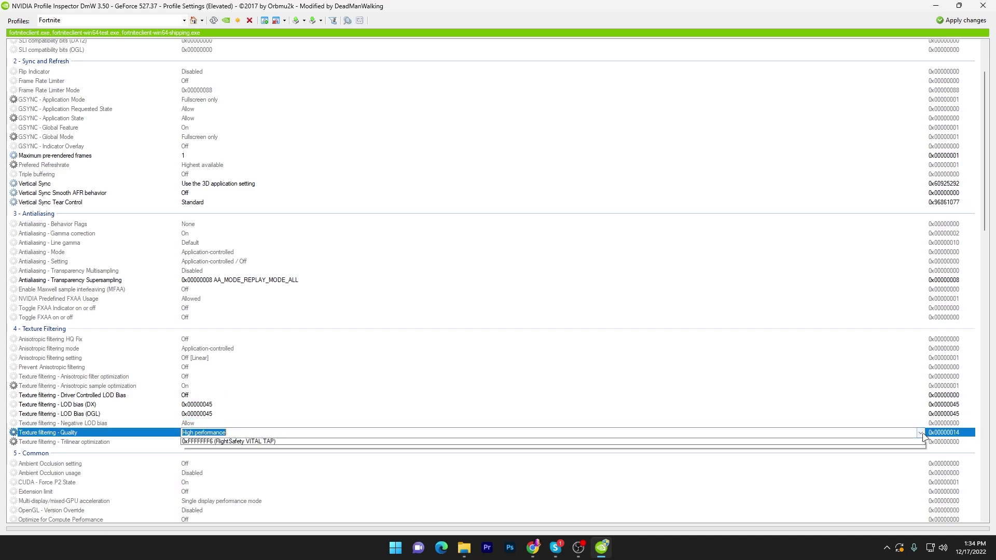
{"action": "left_click", "coordinate": [806, 466]}
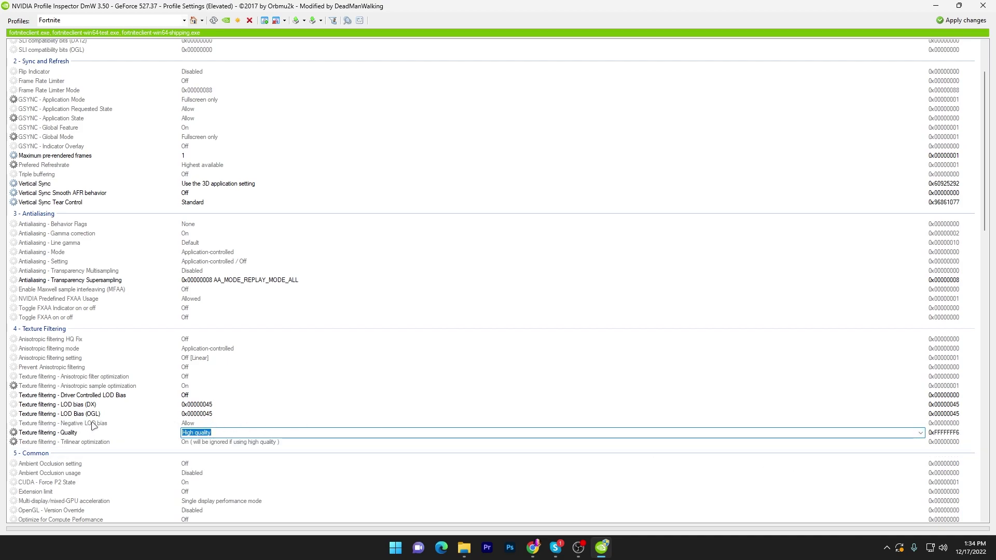
Step: Set Texture filtering - Negative LOD bias to Clamp and apply the profile changes
{"action": "left_click", "coordinate": [217, 423]}
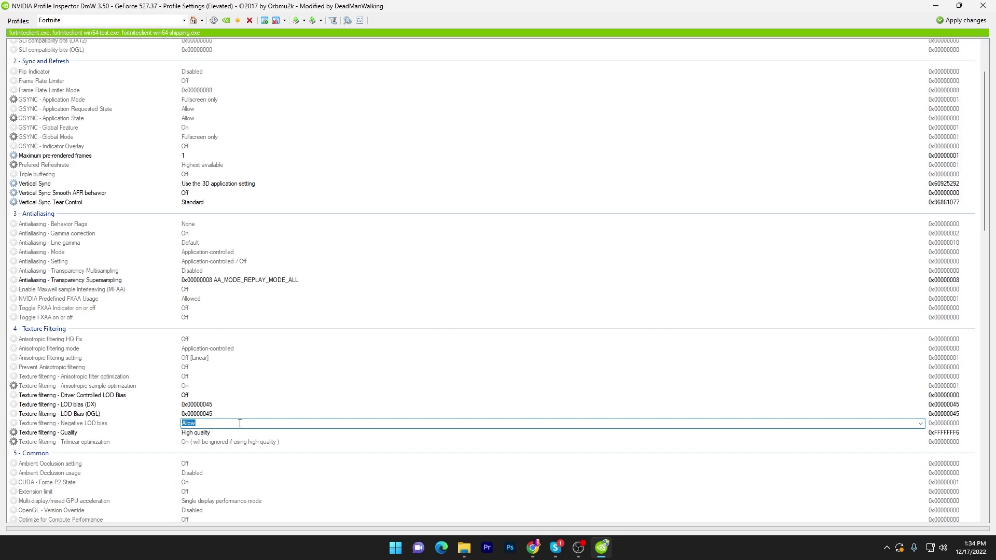
{"action": "left_click", "coordinate": [921, 423]}
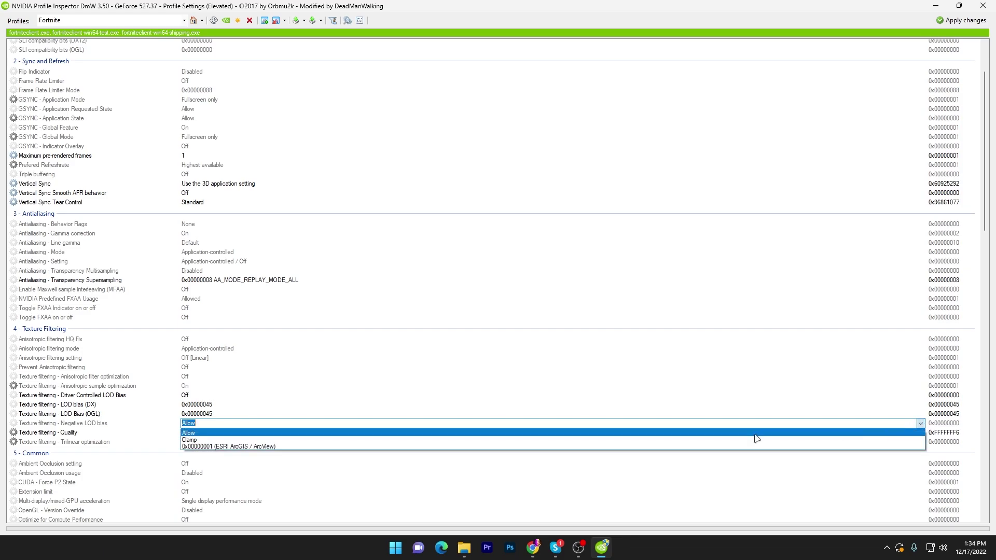
{"action": "left_click", "coordinate": [540, 447]}
{"action": "left_click", "coordinate": [965, 21]}
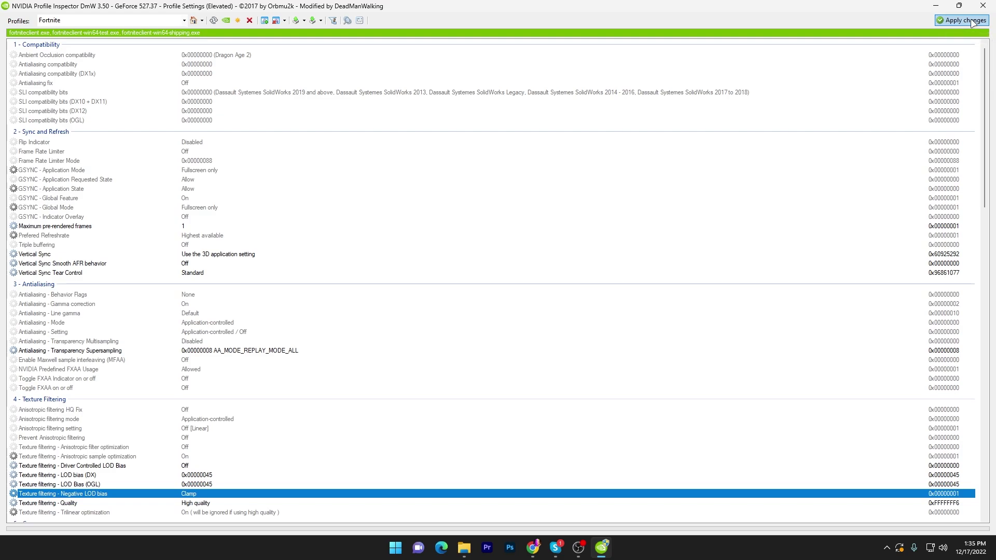
Step: Choose Import profile(s) from the inspector's Import menu
{"action": "left_click", "coordinate": [323, 22]}
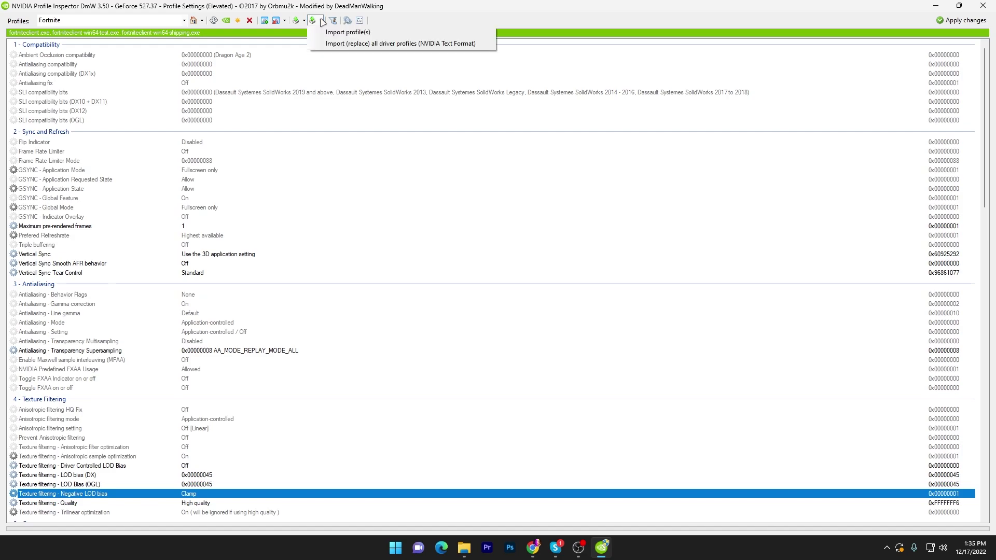
{"action": "left_click", "coordinate": [322, 21]}
{"action": "left_click", "coordinate": [323, 20]}
{"action": "left_click", "coordinate": [327, 32]}
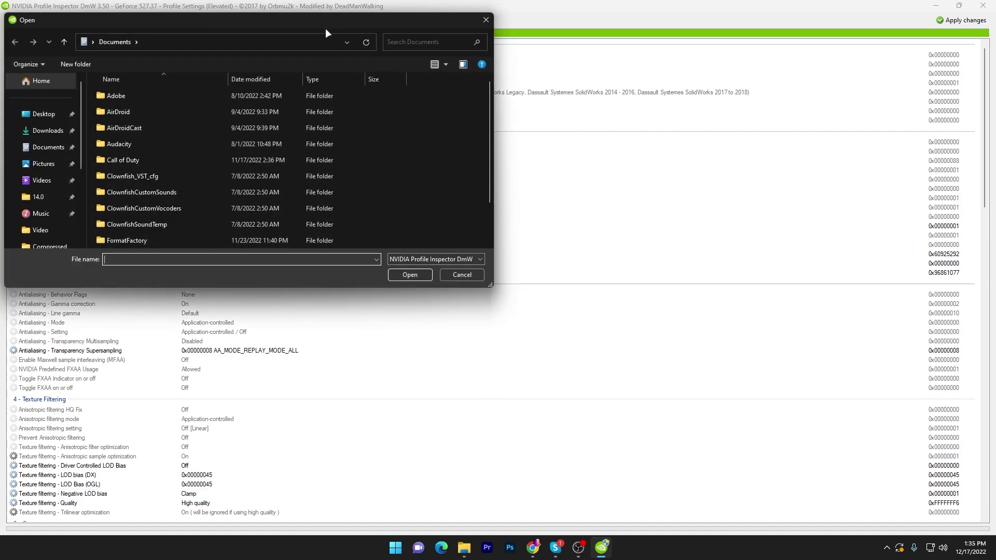
Step: Import Base Profile.nip from Desktop > NVidiaProfileInspectorDmW > Default, then close the inspector
{"action": "left_click", "coordinate": [44, 115]}
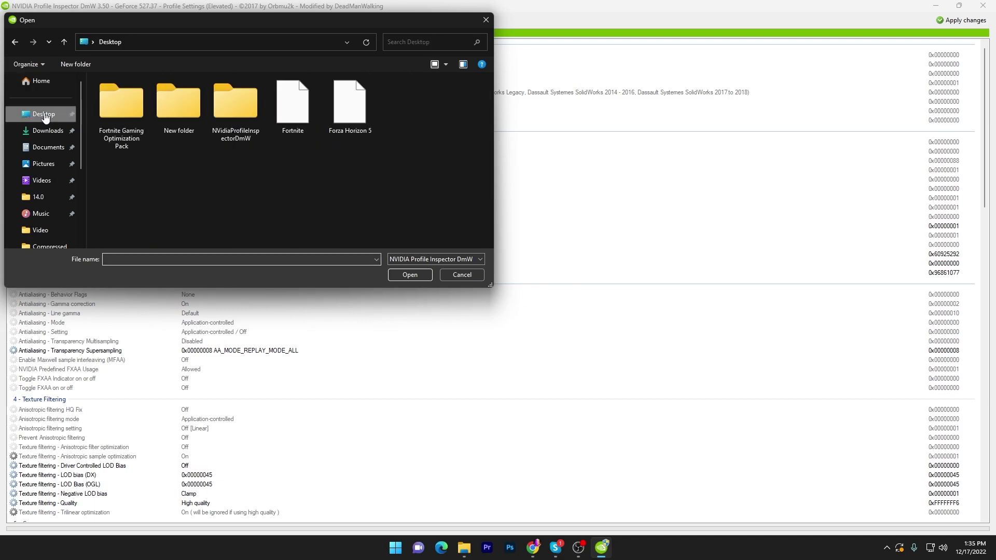
{"action": "double_click", "coordinate": [229, 96]}
{"action": "double_click", "coordinate": [104, 96]}
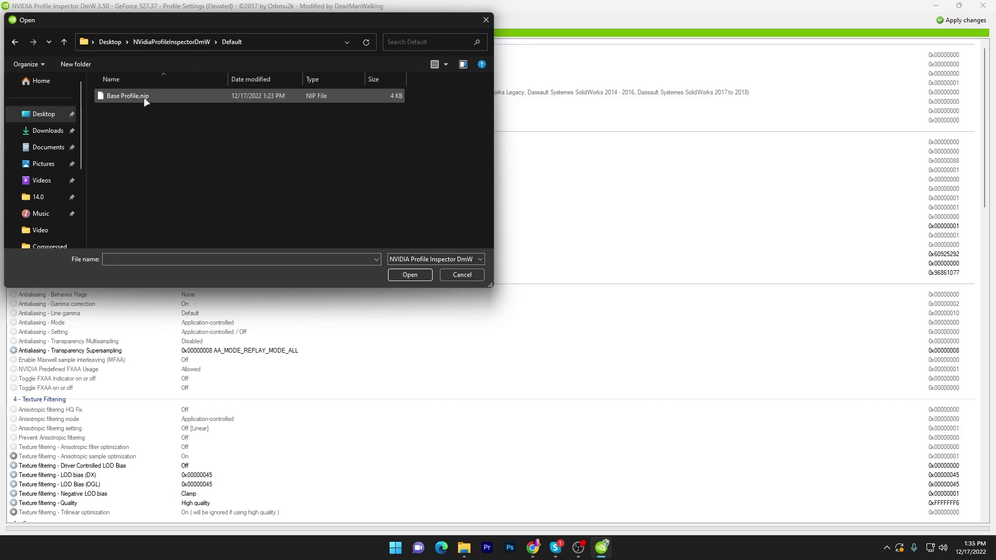
{"action": "left_click", "coordinate": [144, 97]}
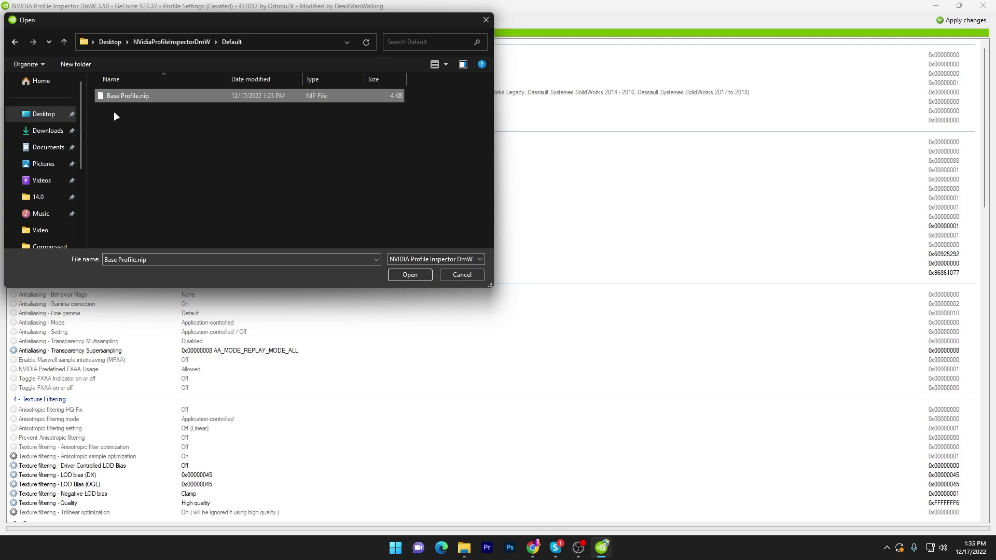
{"action": "left_click", "coordinate": [408, 276]}
{"action": "left_click", "coordinate": [533, 305]}
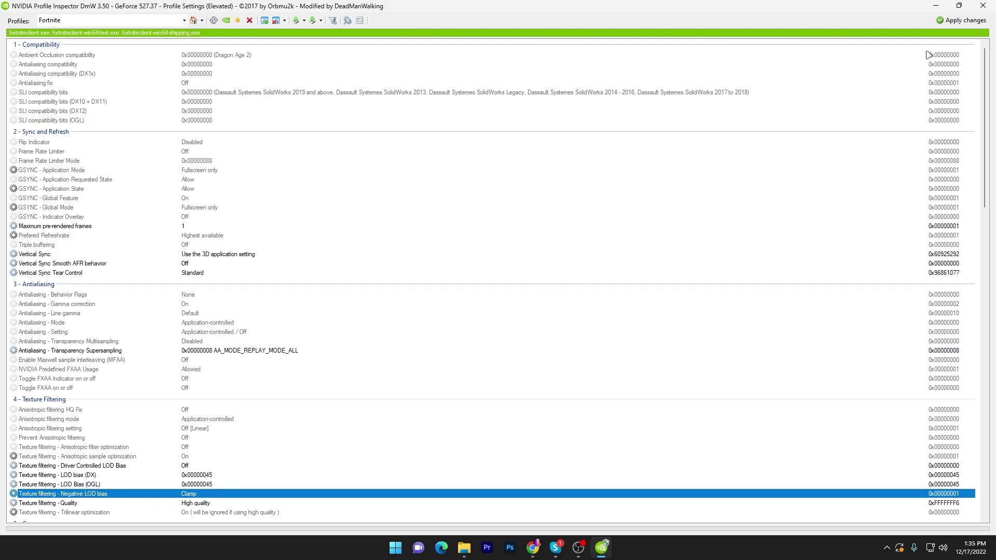
{"action": "left_click", "coordinate": [983, 6]}
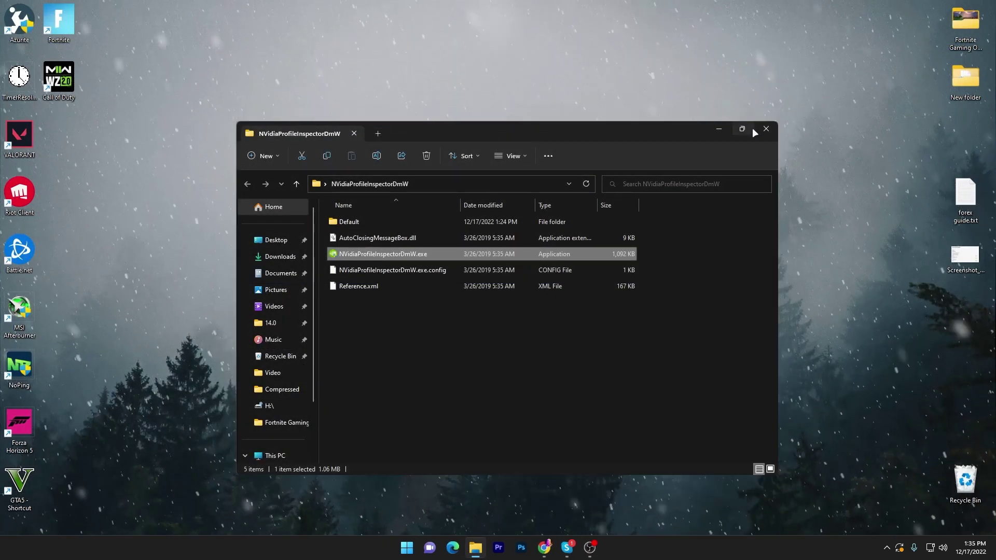
Step: Close the leftover NVidiaProfileInspectorDmW File Explorer window
{"action": "left_click", "coordinate": [753, 131]}
{"action": "left_click", "coordinate": [989, 8]}
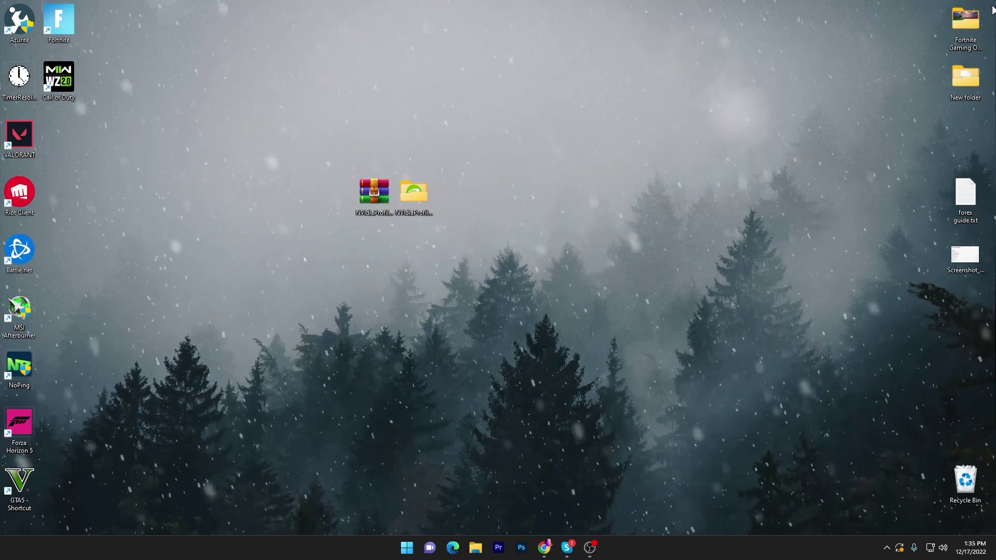